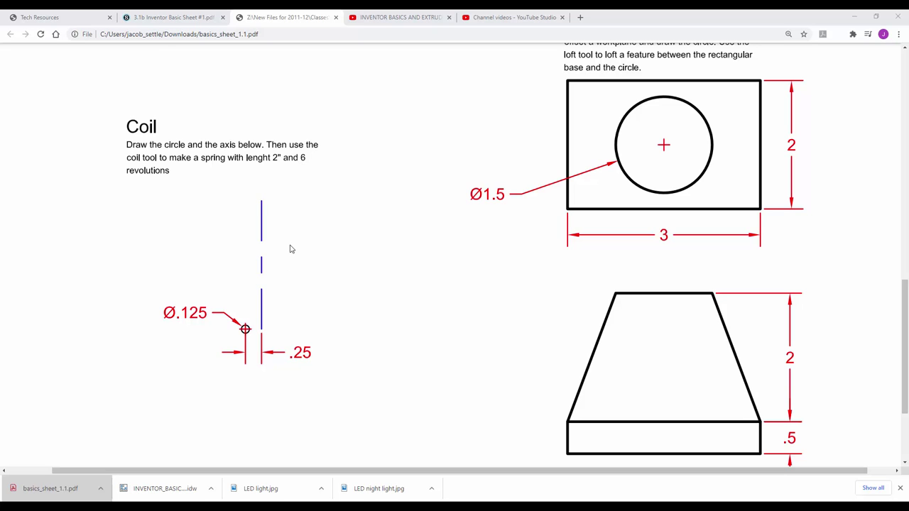
- Leave the Coil instructions in Chrome and return to the Inventor drawing
key("alt+Tab")
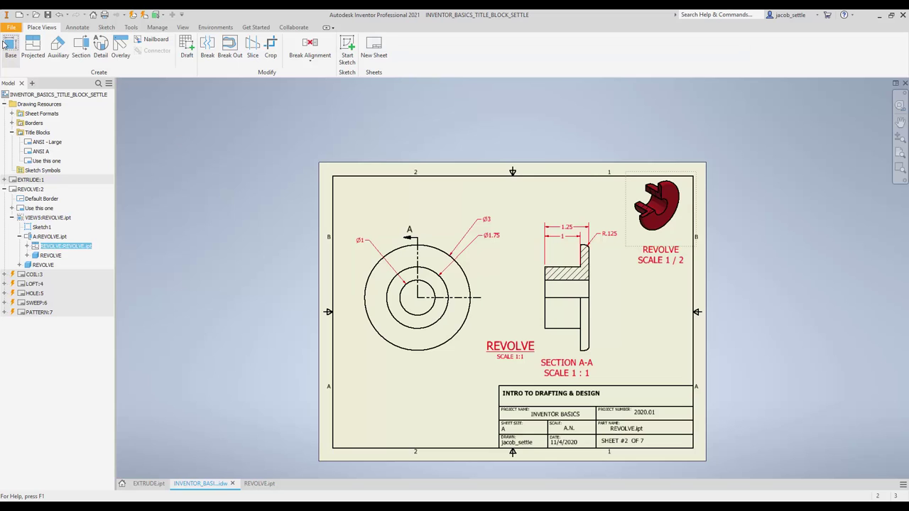
- Abandon the base view and create a new part from the Standard.ipt template
left_click(16, 44)
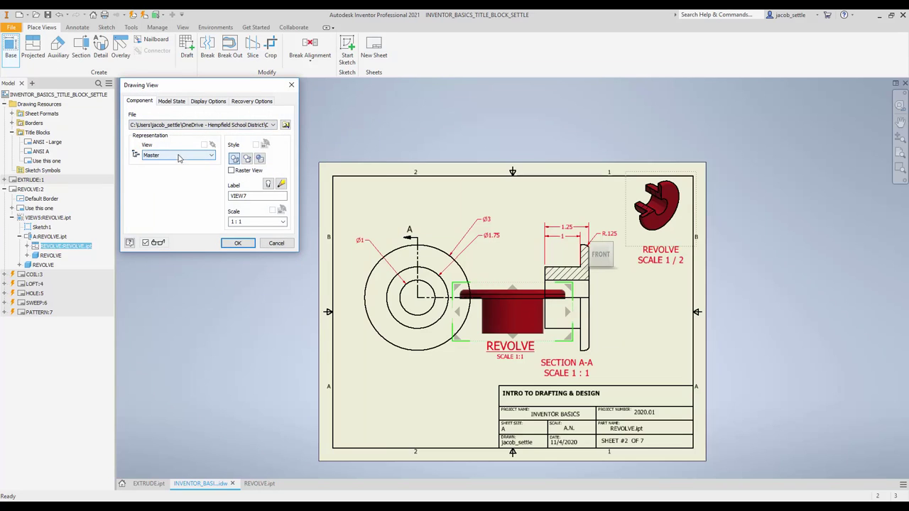
left_click(292, 85)
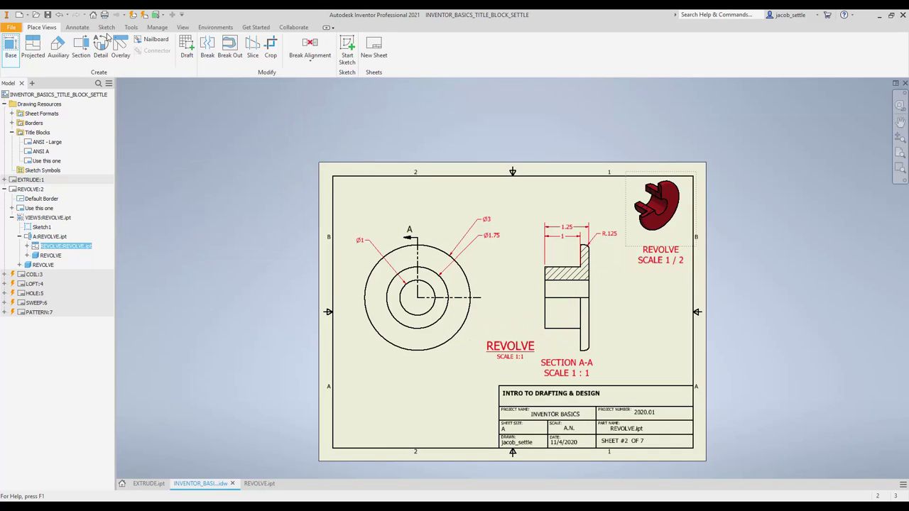
left_click(19, 14)
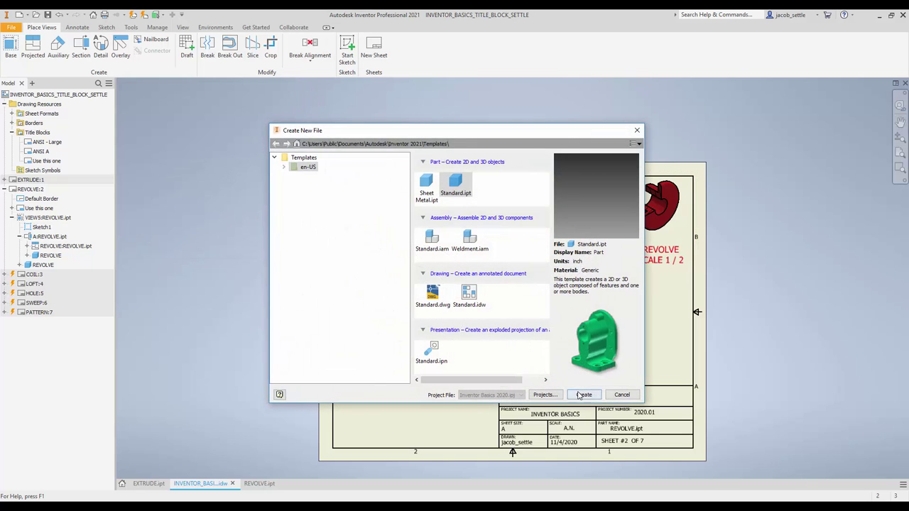
left_click(584, 395)
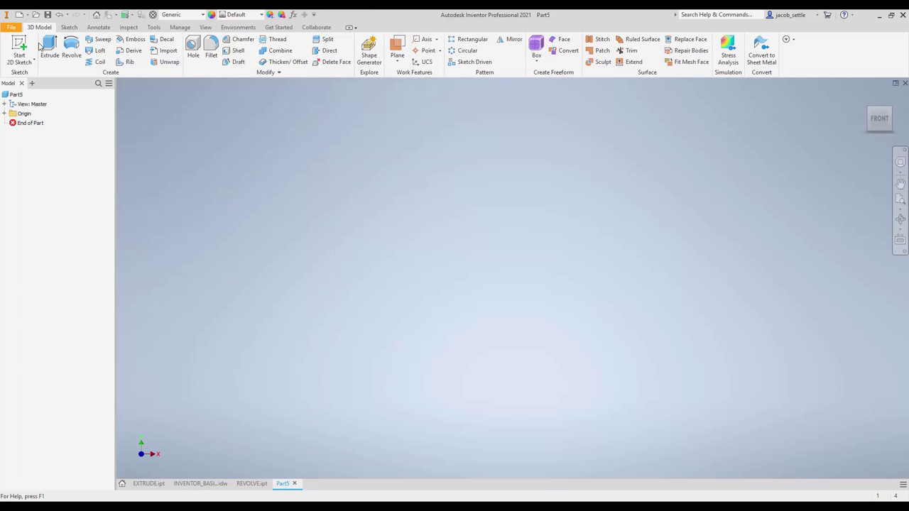
- On the YZ plane, sketch a 2-inch axis line and a .125-diameter circle
left_click(19, 47)
left_click(469, 187)
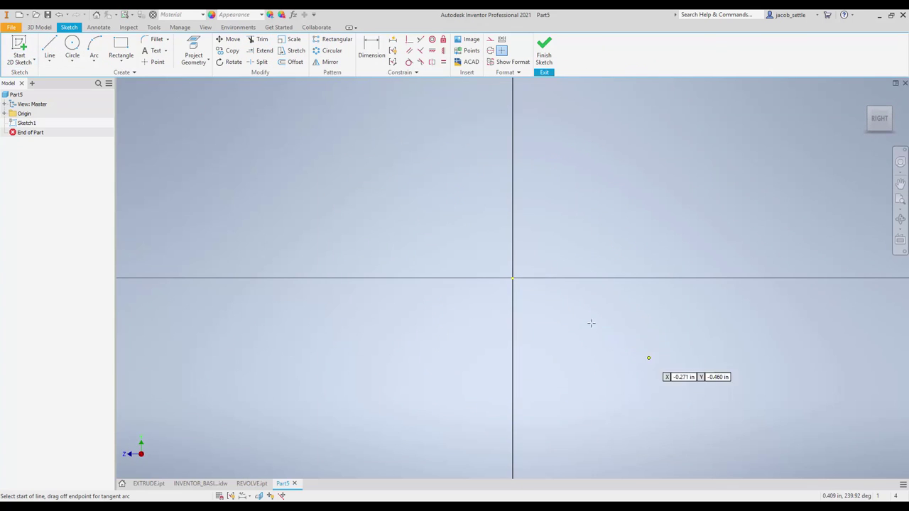
left_click(512, 278)
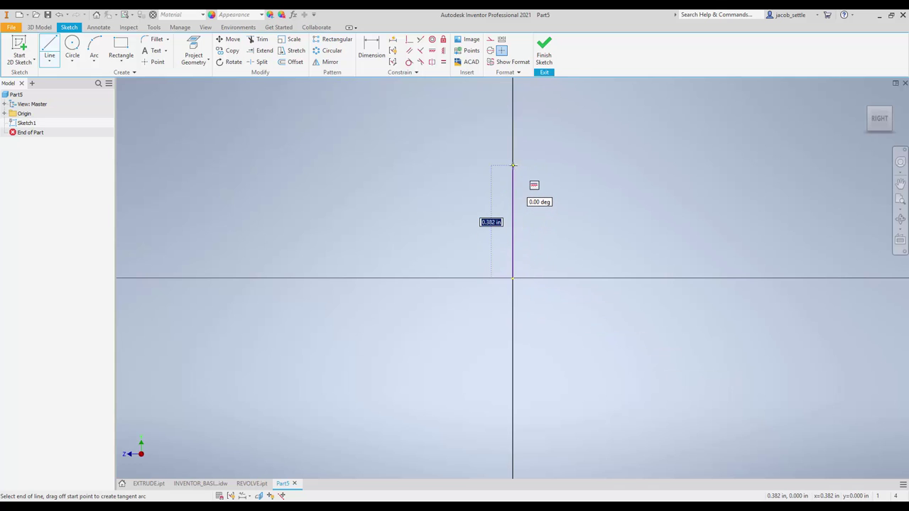
type("2")
key("Return")
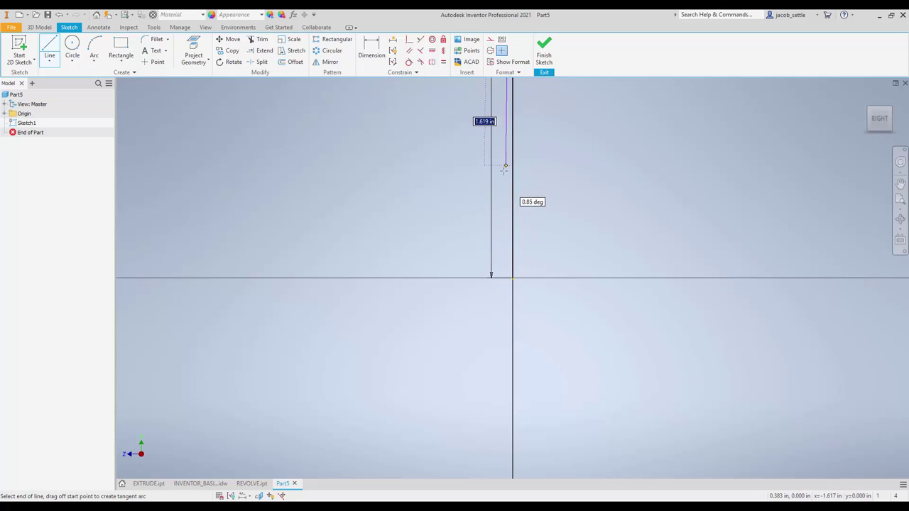
key("Escape")
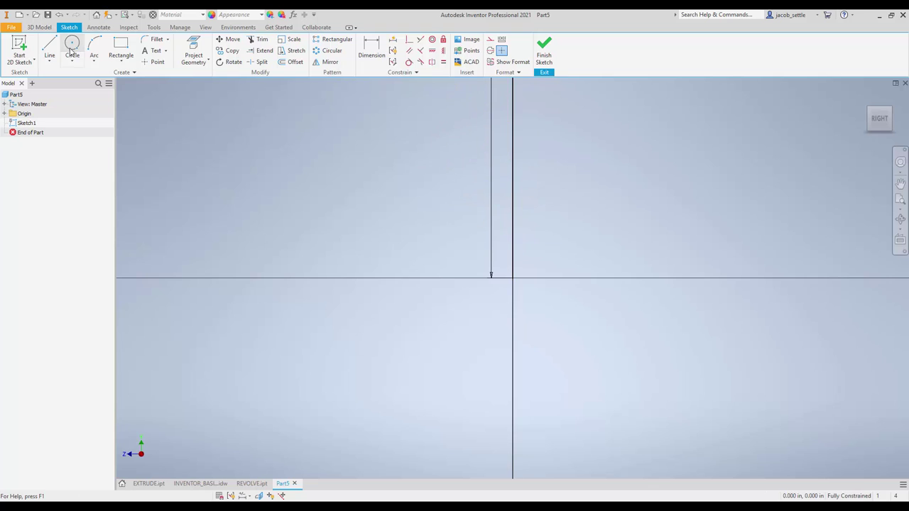
left_click(72, 48)
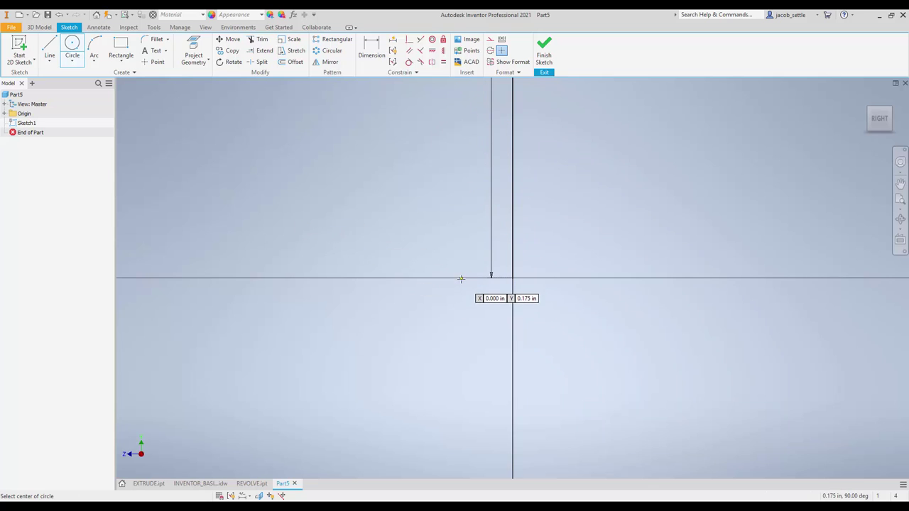
left_click(461, 278)
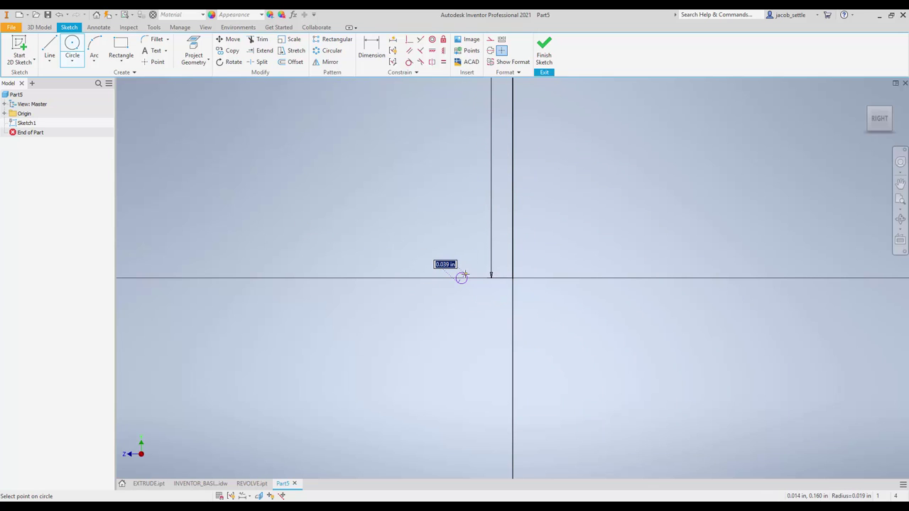
type(".125")
key("Return")
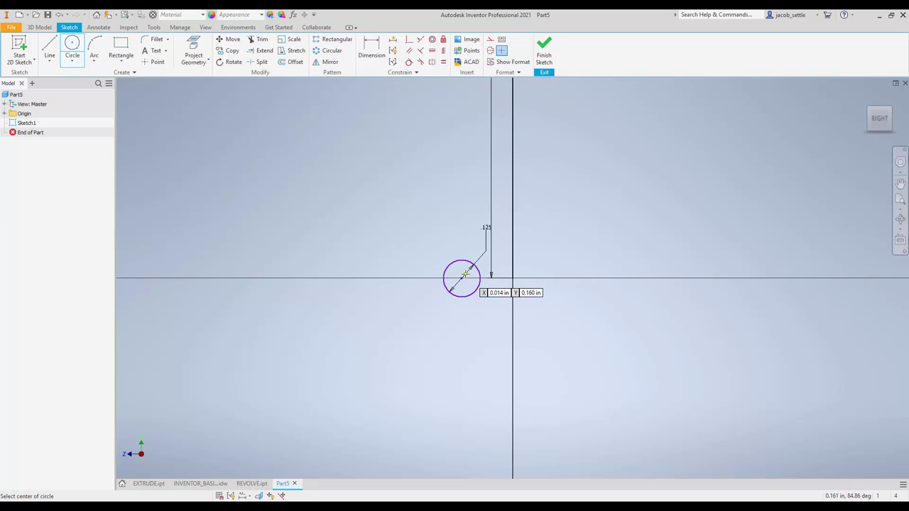
- Dimension the circle .25 from the axis line, checking the value on the exercise sheet
left_click(369, 47)
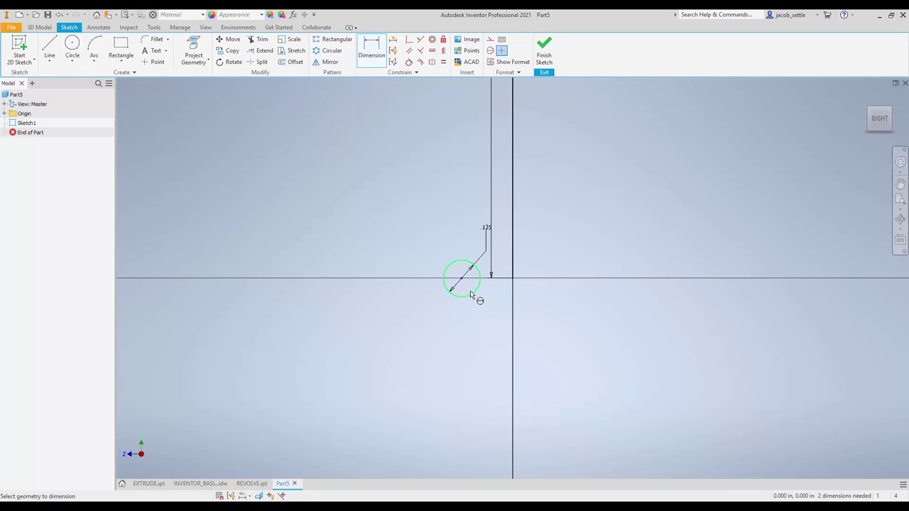
left_click(463, 285)
left_click(513, 276)
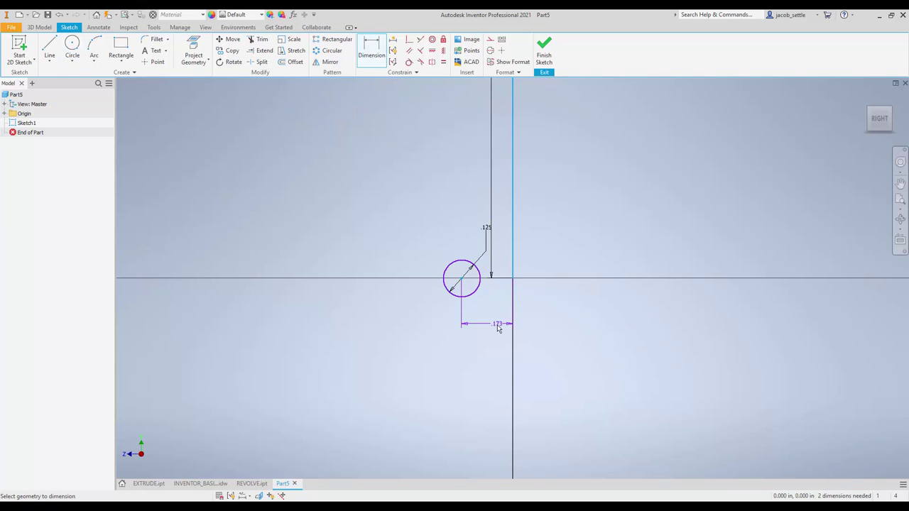
left_click(496, 332)
key("alt+Tab")
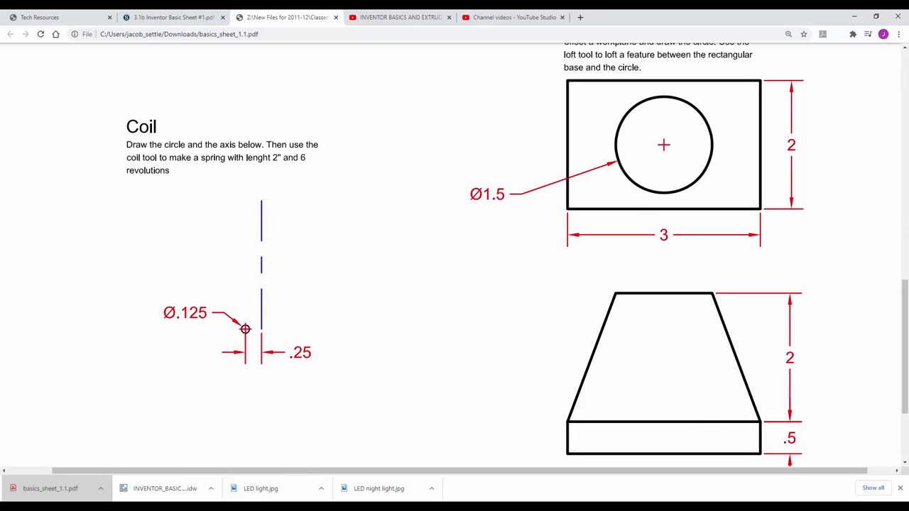
key("alt+Tab")
type(".")
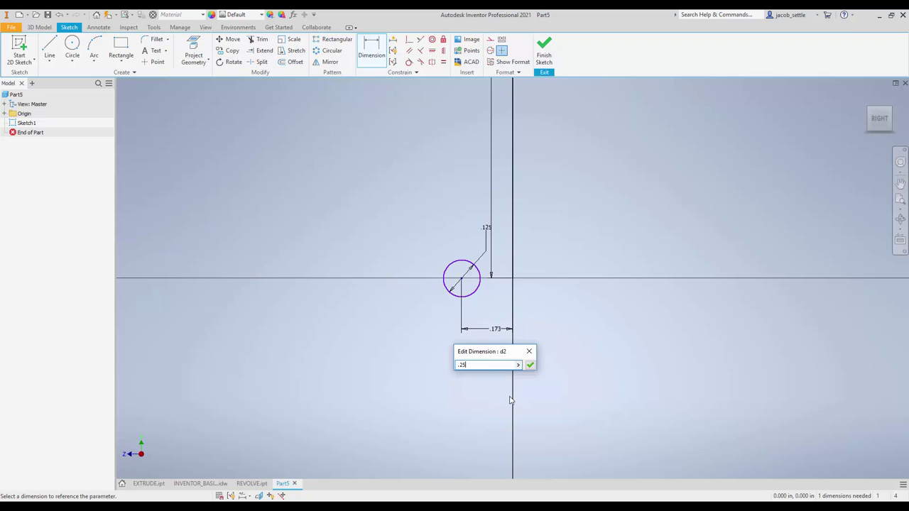
type("25")
key("Return")
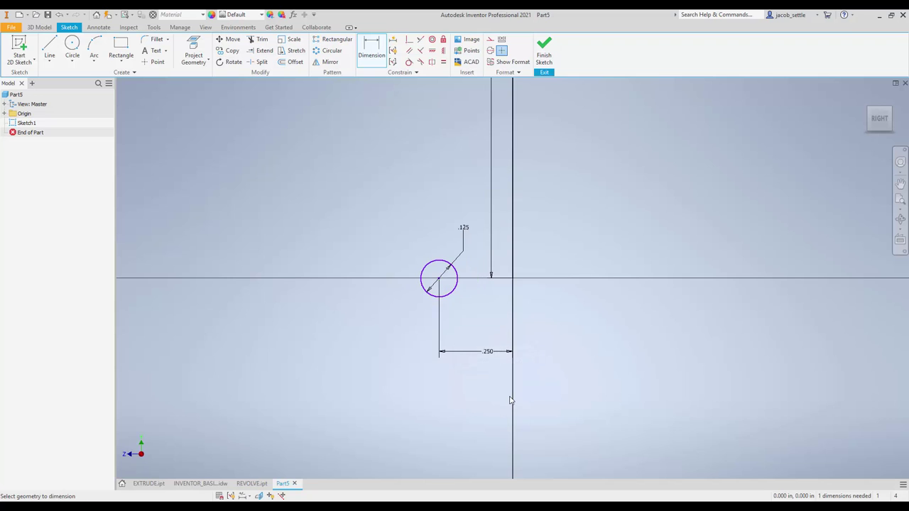
- Finish the sketch and start a Coil using the 2-inch line as its axis
left_click(544, 50)
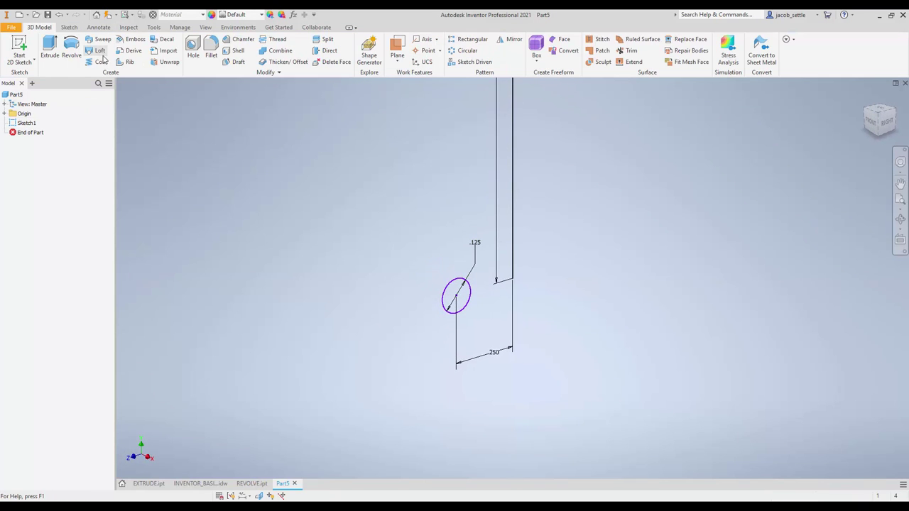
left_click(98, 61)
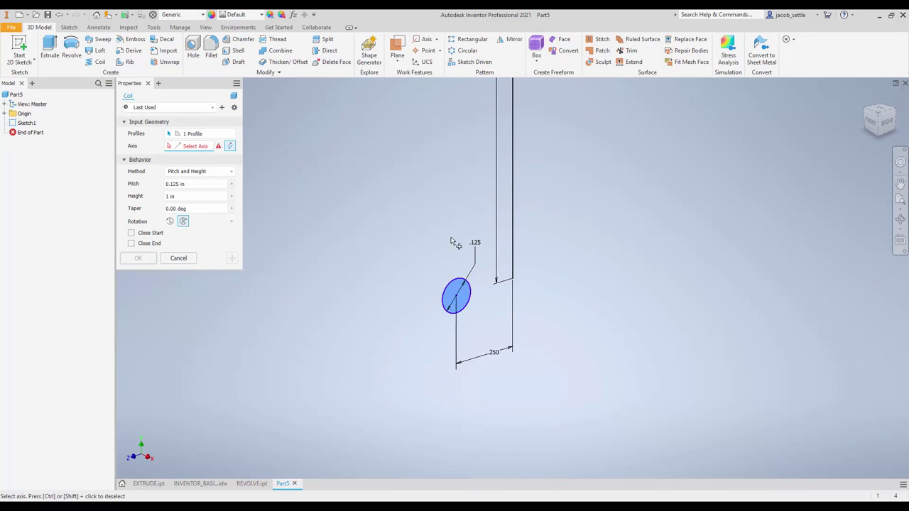
scroll(455, 270, "up", 5)
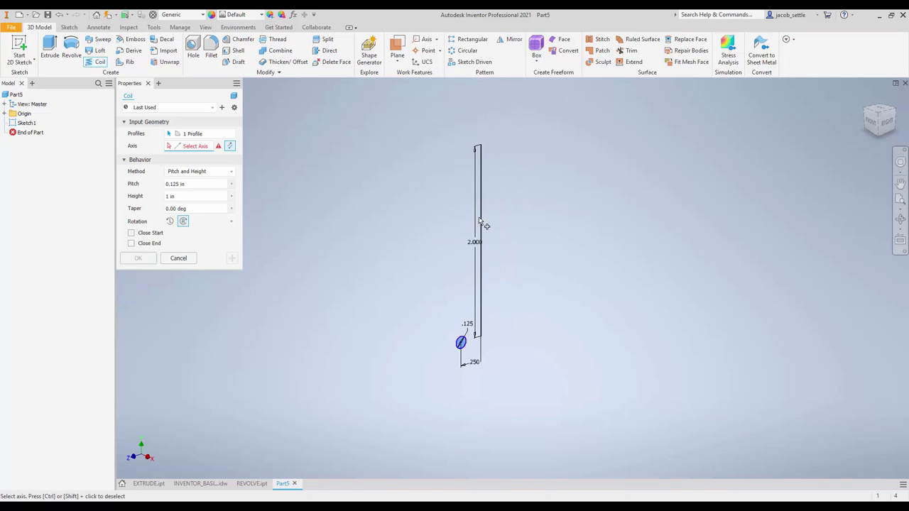
left_click(481, 220)
middle_click_drag(432, 240, 398, 181)
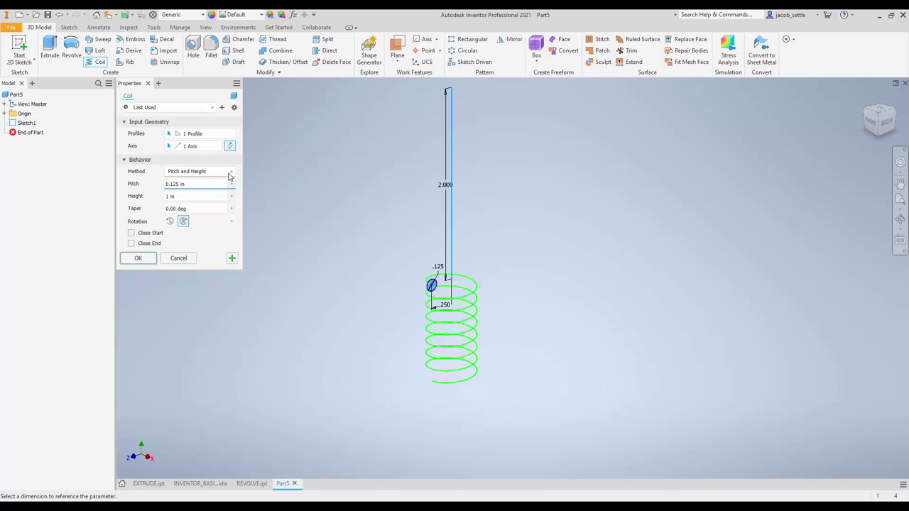
- Use Revolution and Height with 6 revolutions, 2 in height, right-hand, flipped to wind upward
left_click(234, 176)
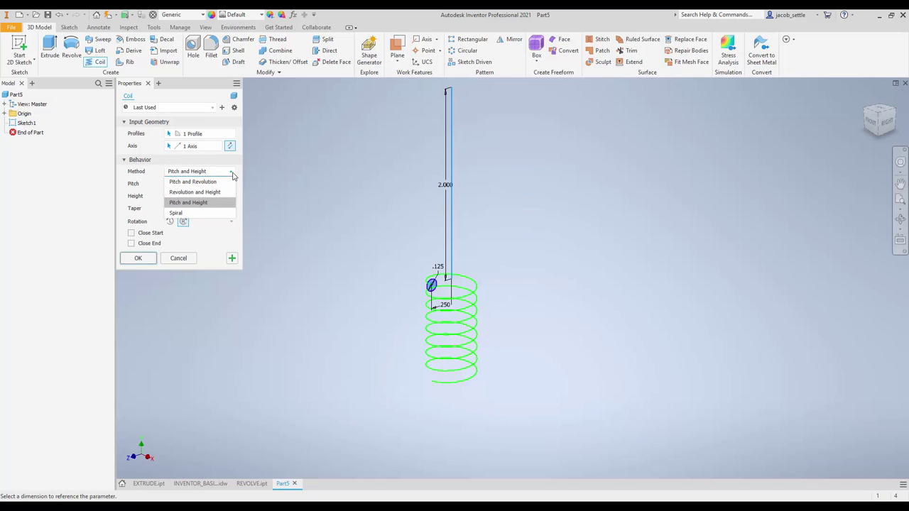
left_click(218, 193)
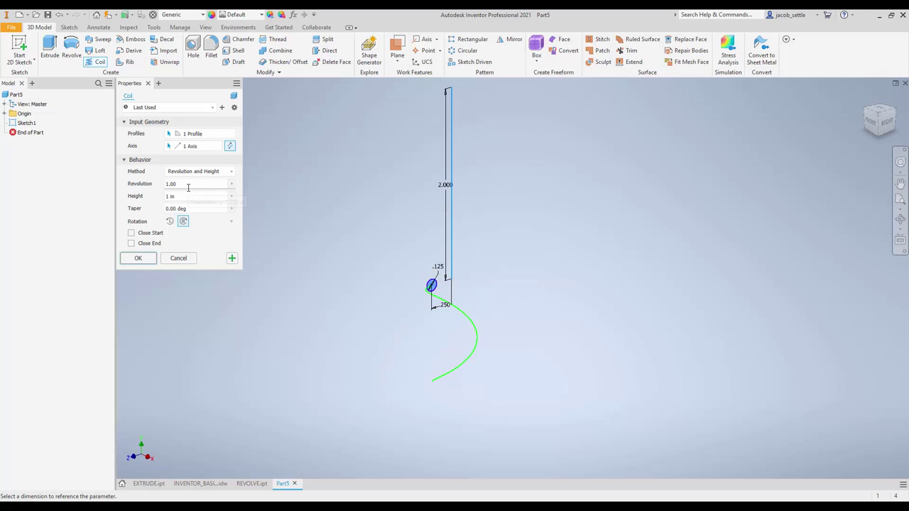
left_click(187, 184)
type("6")
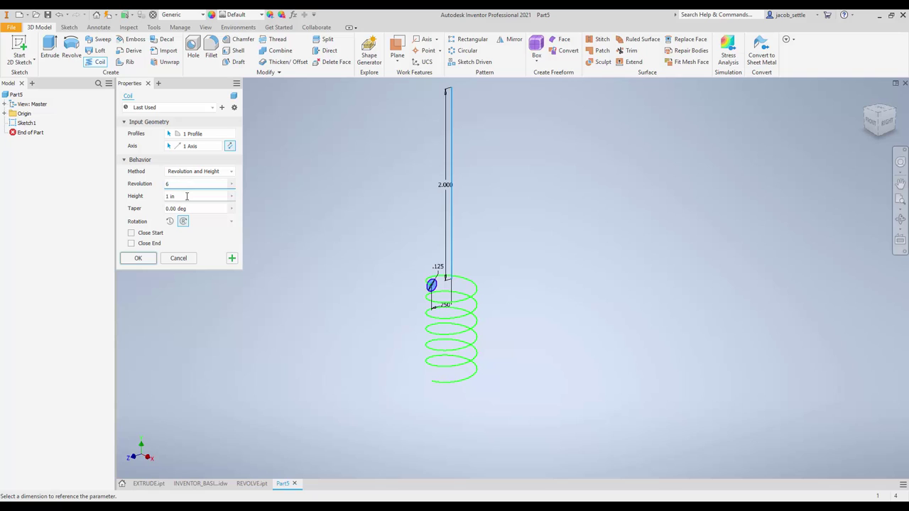
left_click(187, 196)
type("2")
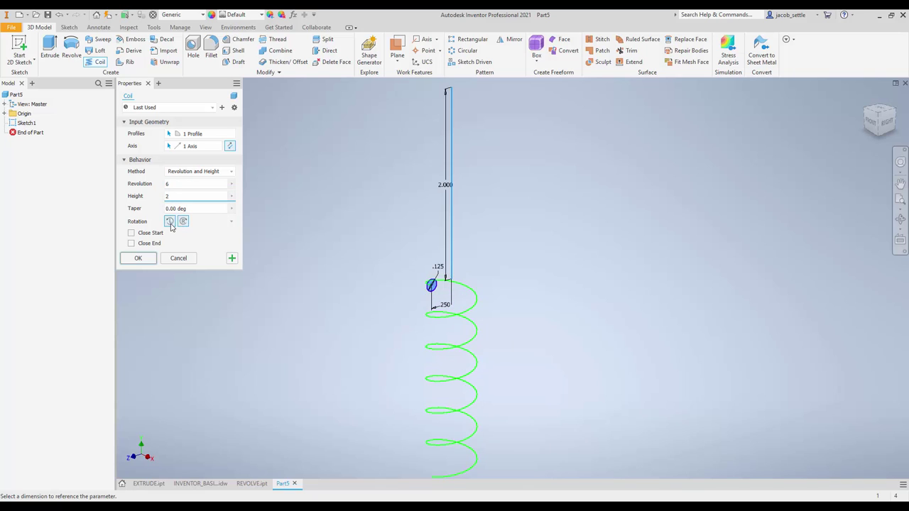
left_click(171, 221)
left_click(183, 222)
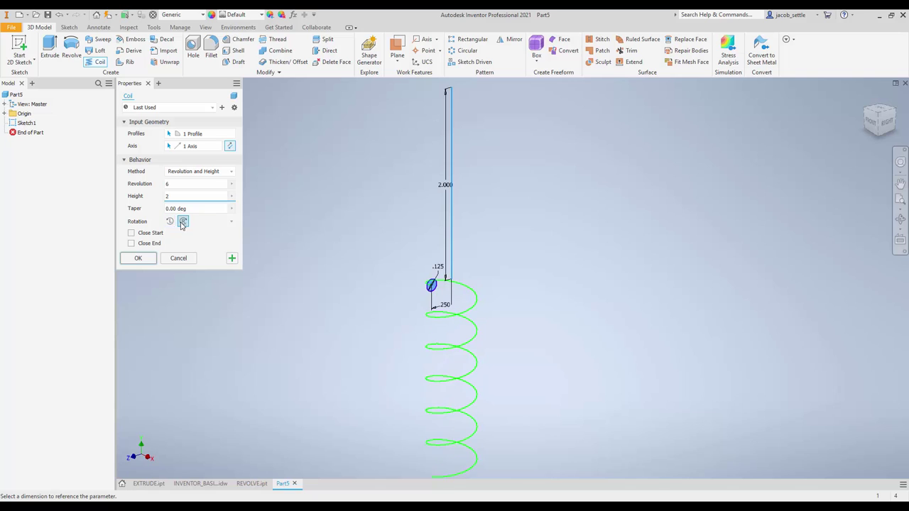
left_click(230, 146)
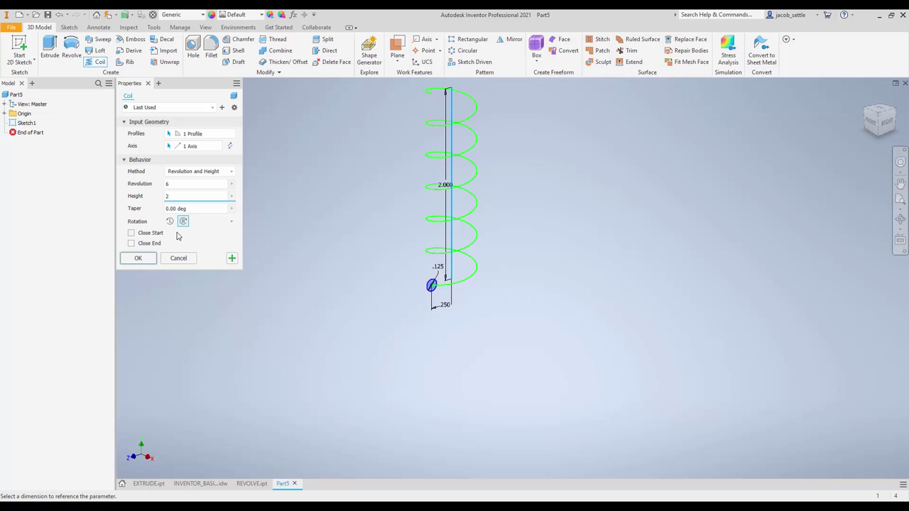
- Try the Pitch and Height coil method with a .5 pitch
left_click(219, 172)
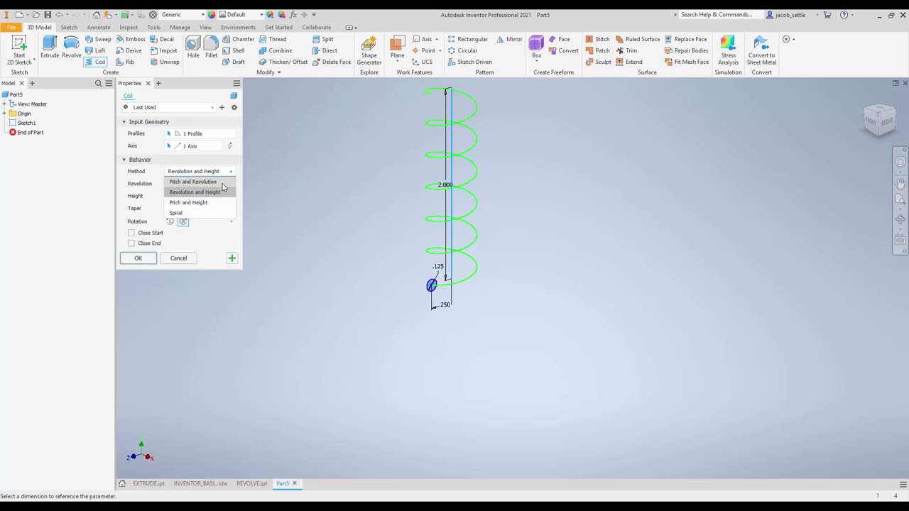
left_click(216, 202)
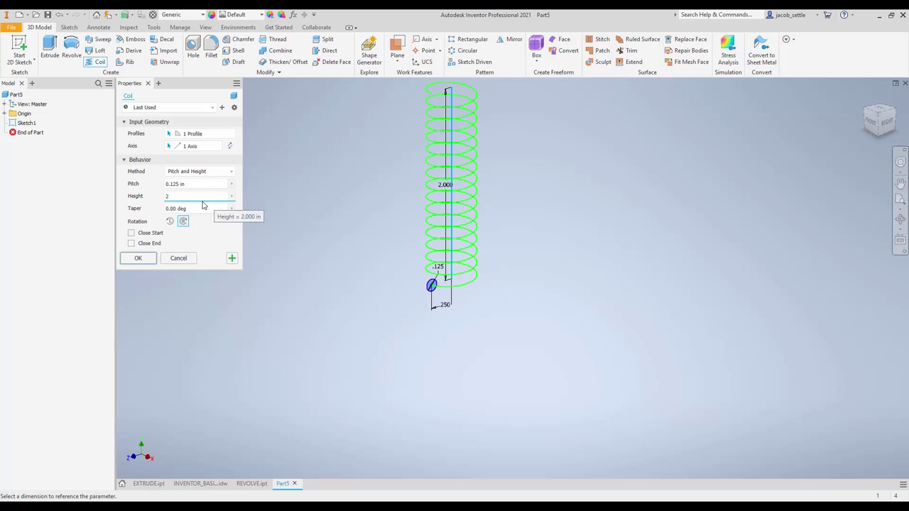
left_click(191, 182)
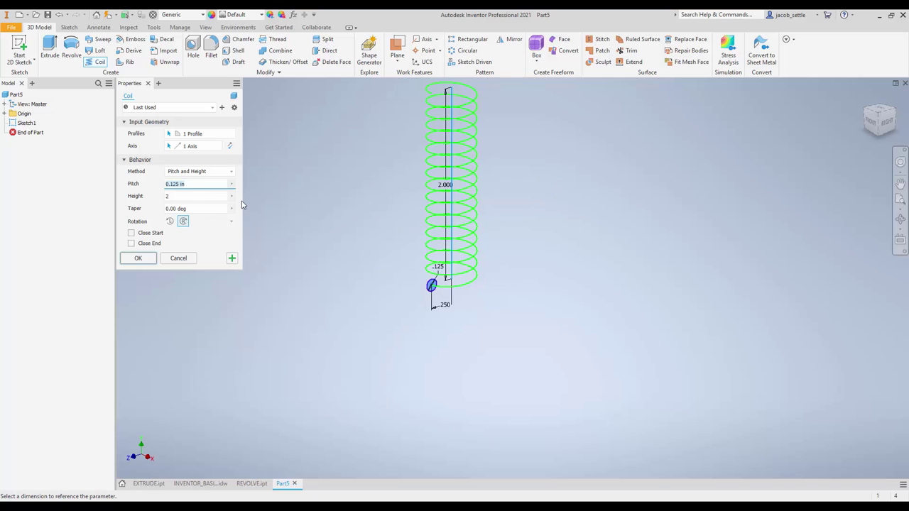
type(".5")
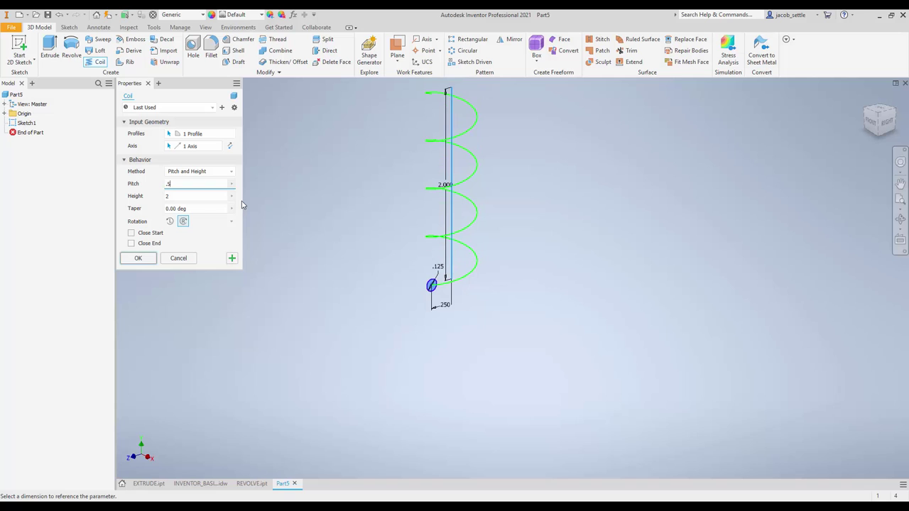
- Return to Revolution and Height and create the solid coil
left_click(887, 122)
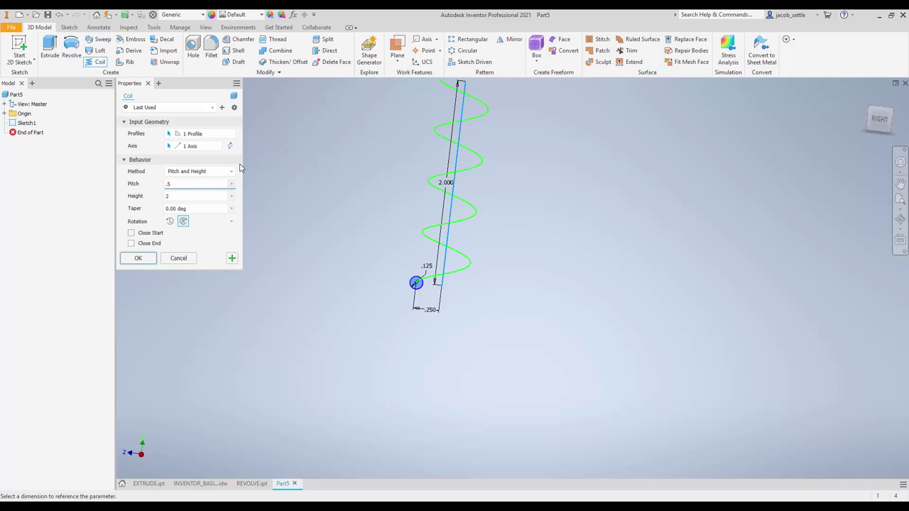
left_click(218, 171)
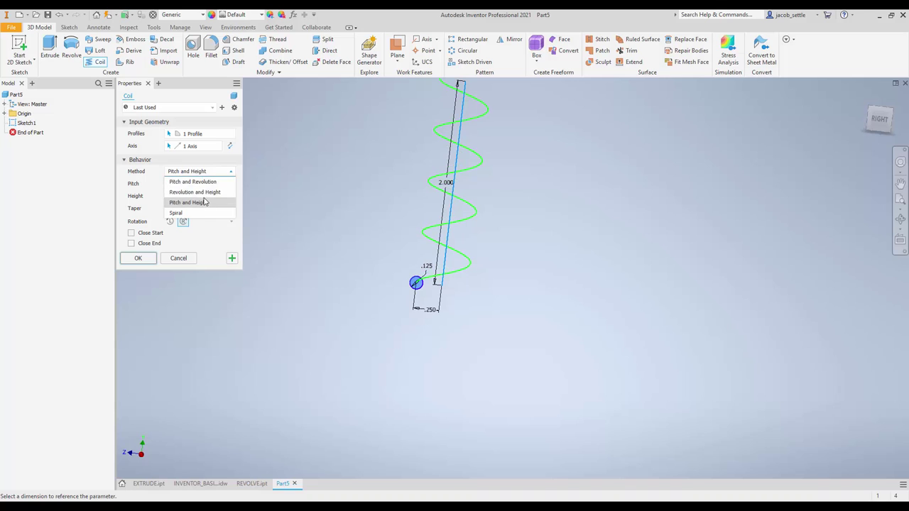
left_click(204, 193)
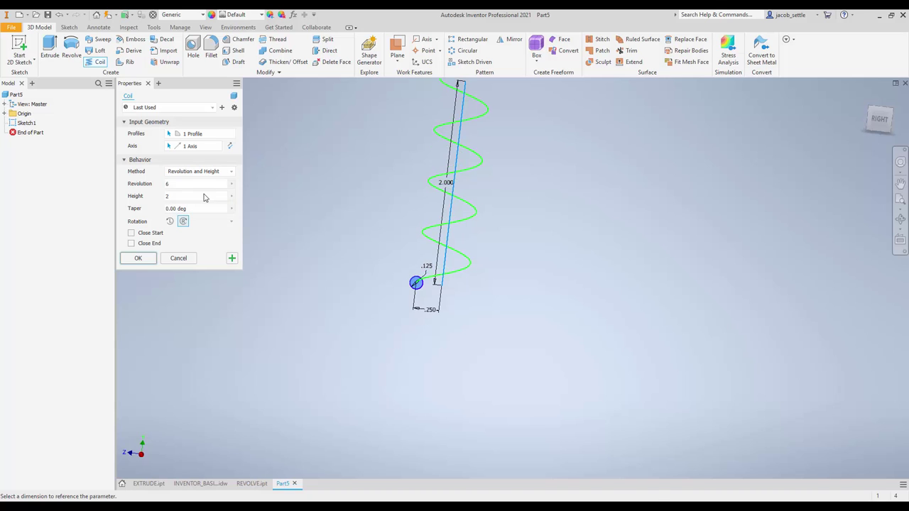
left_click(137, 260)
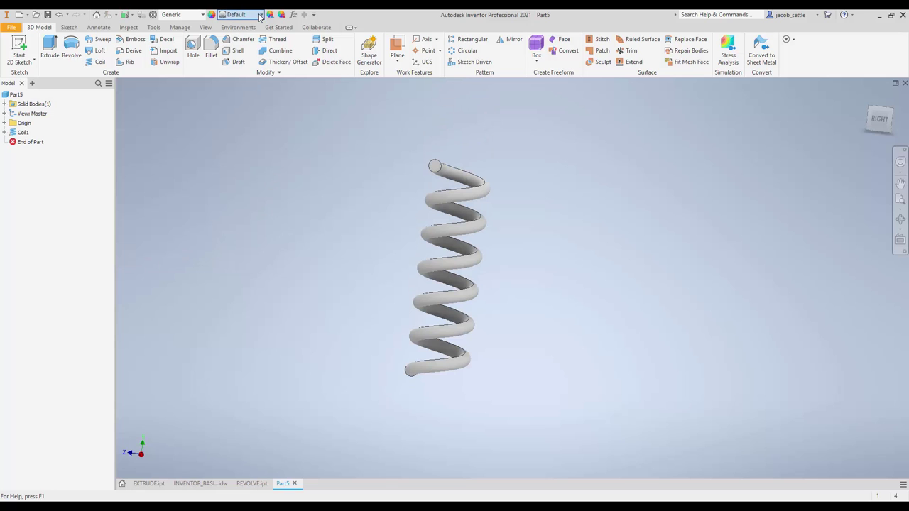
- Apply the Steel - Polished appearance from the Quick Access appearance list
left_click(262, 15)
scroll(243, 107, "down", 5)
scroll(243, 115, "down", 7)
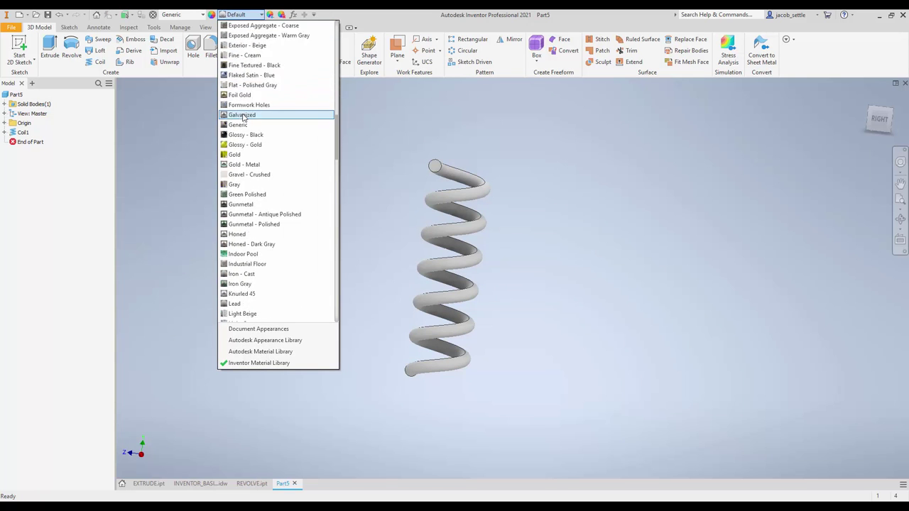
scroll(244, 127, "down", 13)
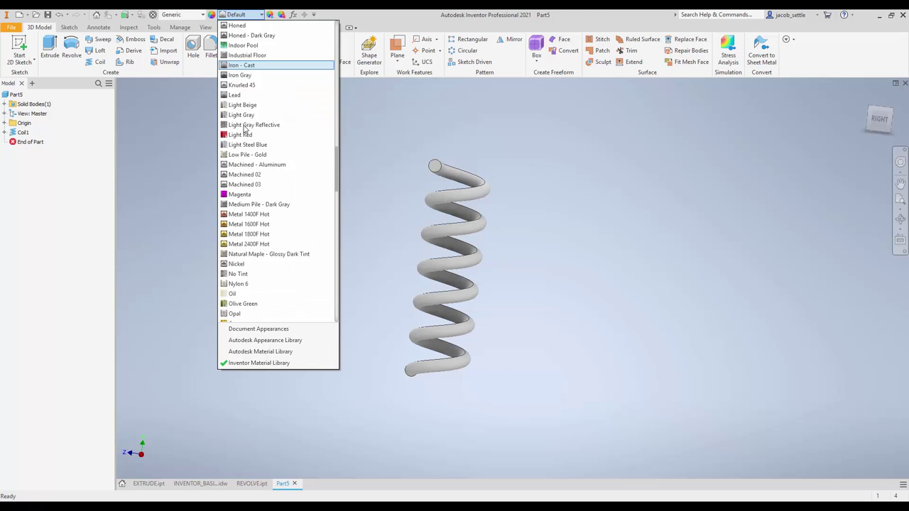
scroll(249, 174, "down", 15)
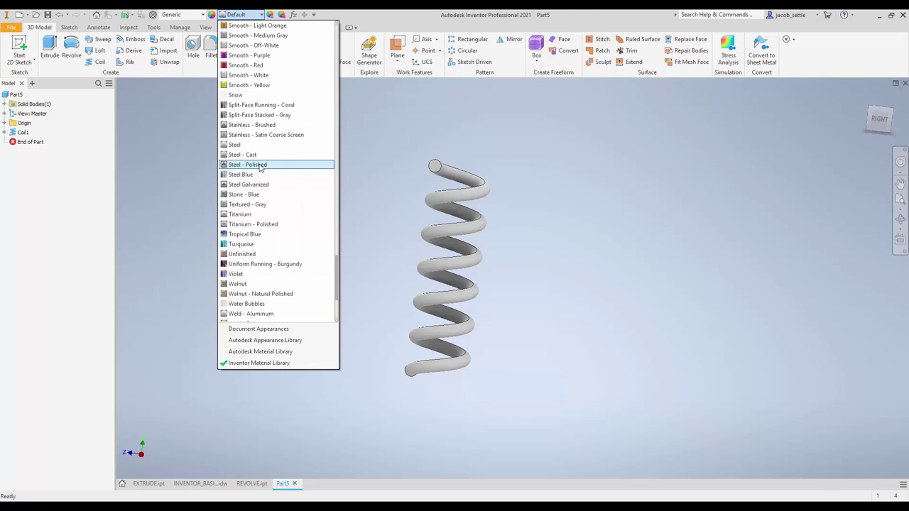
left_click(260, 165)
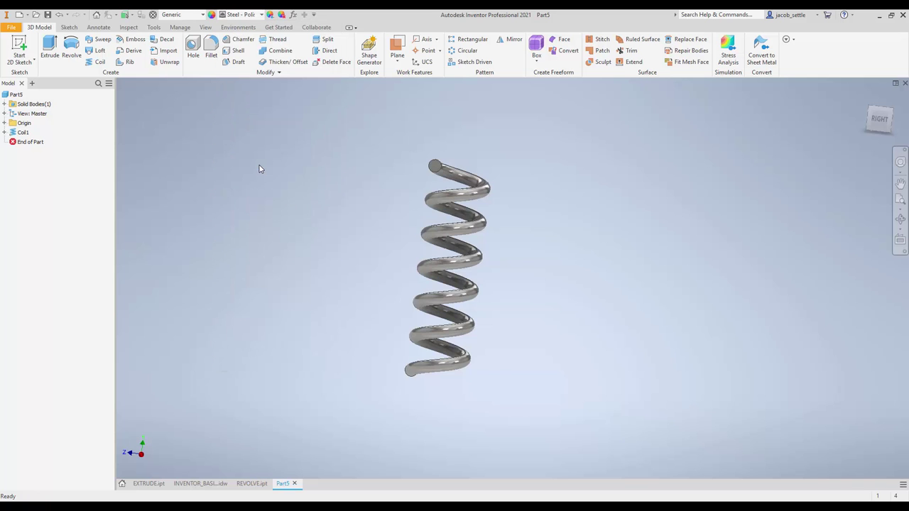
- Turn the spring to its Right view and set that orientation as the Front view
middle_click_drag(447, 270, 448, 271, "shift")
left_click(883, 119)
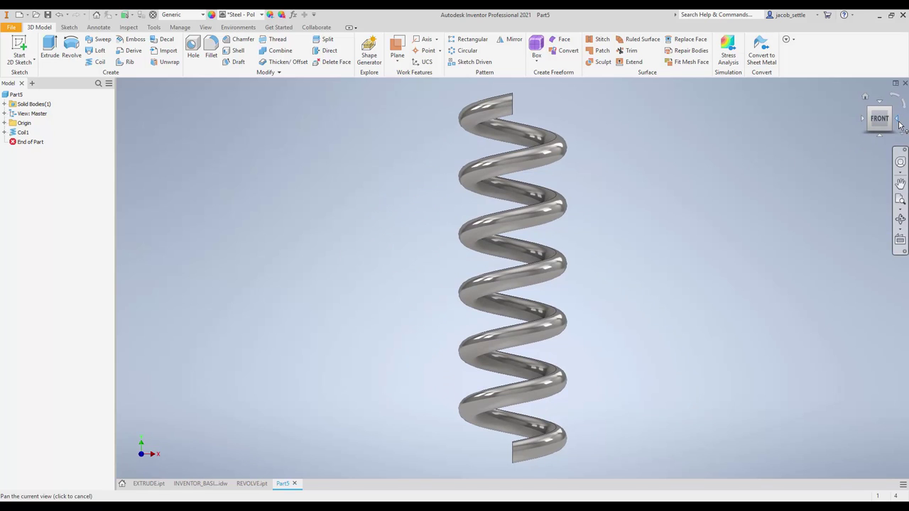
left_click(898, 120)
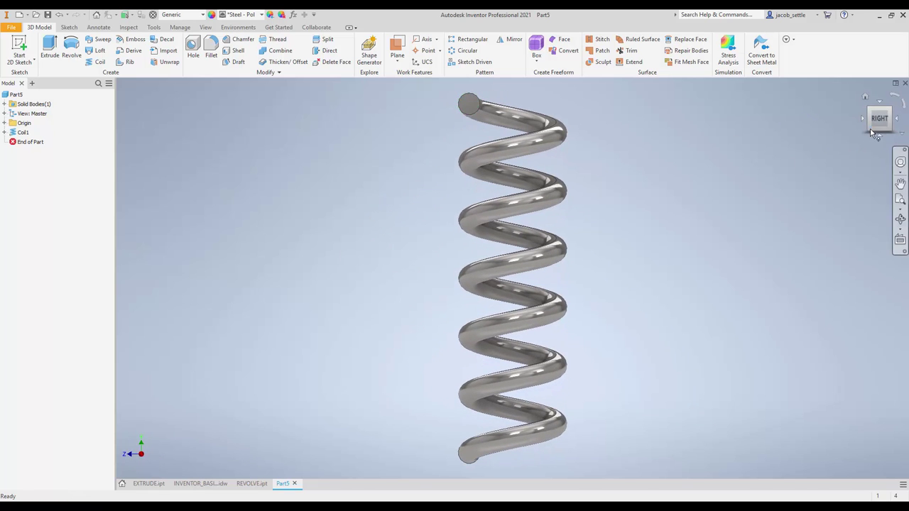
right_click(880, 120)
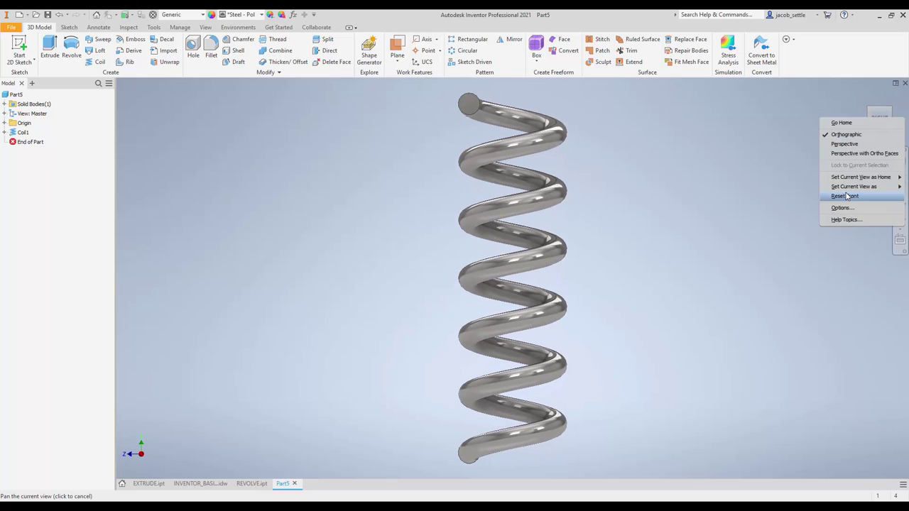
mouse_move(813, 189)
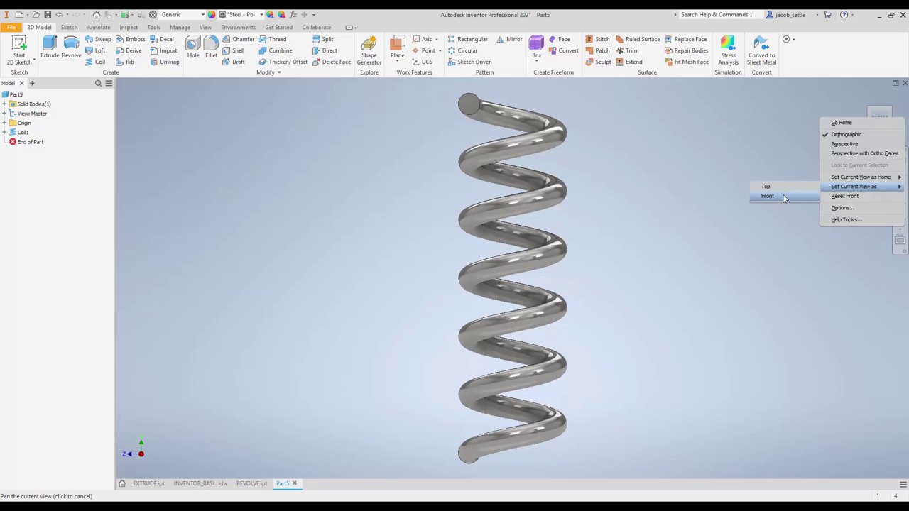
left_click(786, 196)
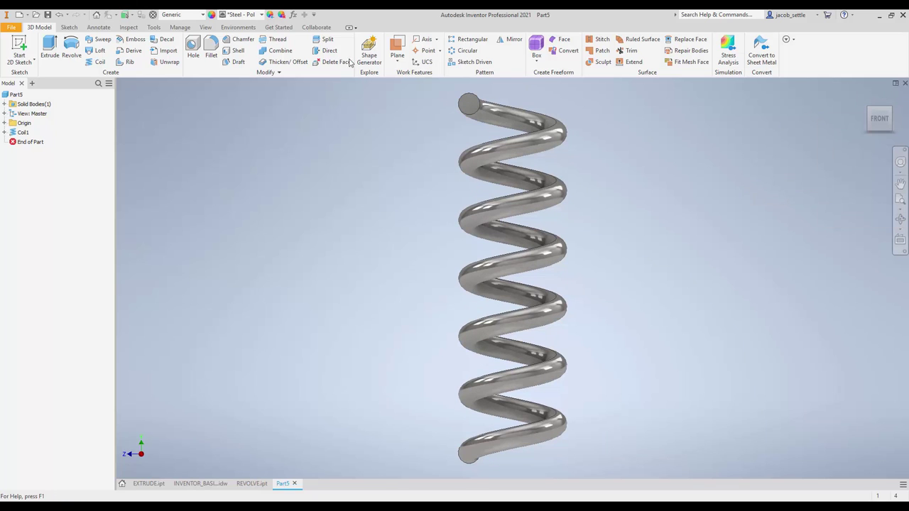
- Save the part as COIL.ipt
left_click(48, 15)
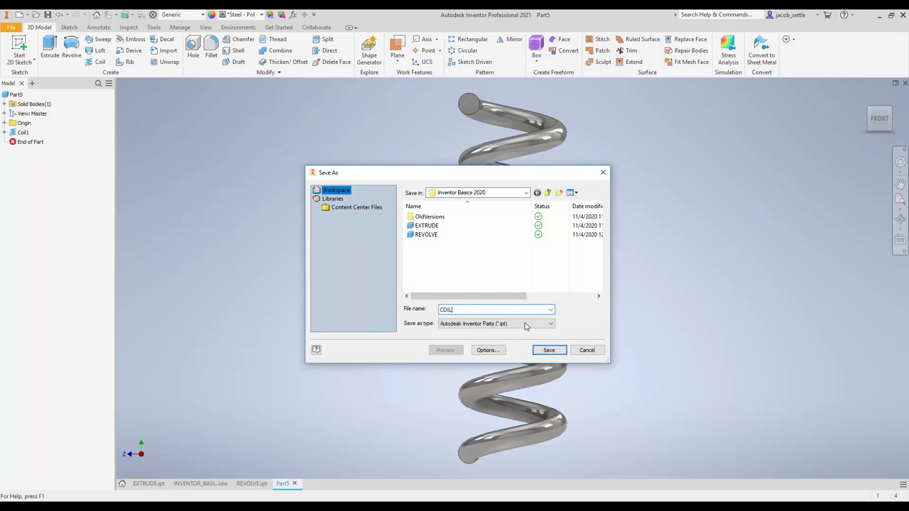
left_click(549, 350)
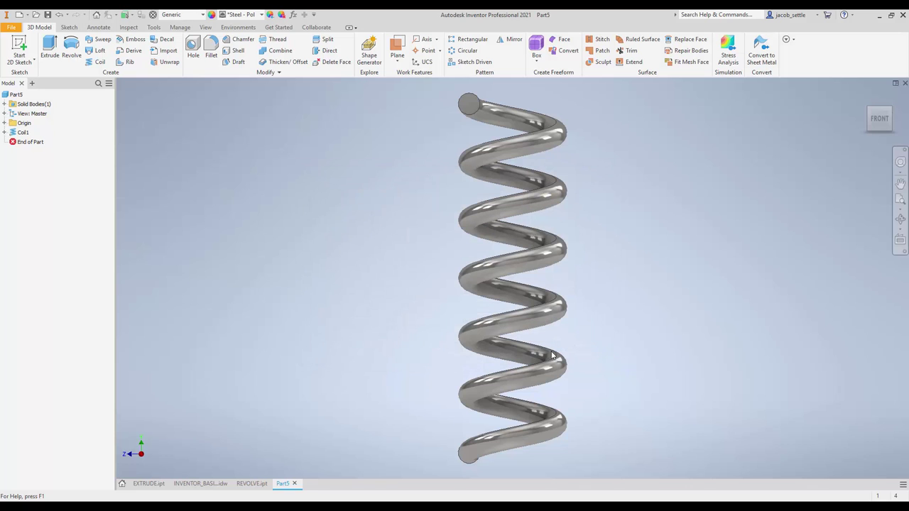
- On sheet COIL:3 of the .idw, place base, side and top views of COIL.ipt and arrange them
left_click(204, 484)
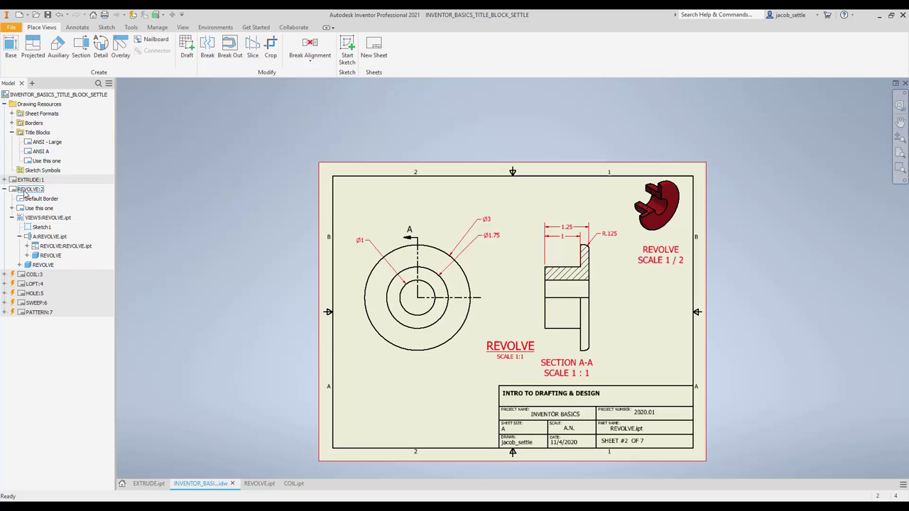
double_click(29, 274)
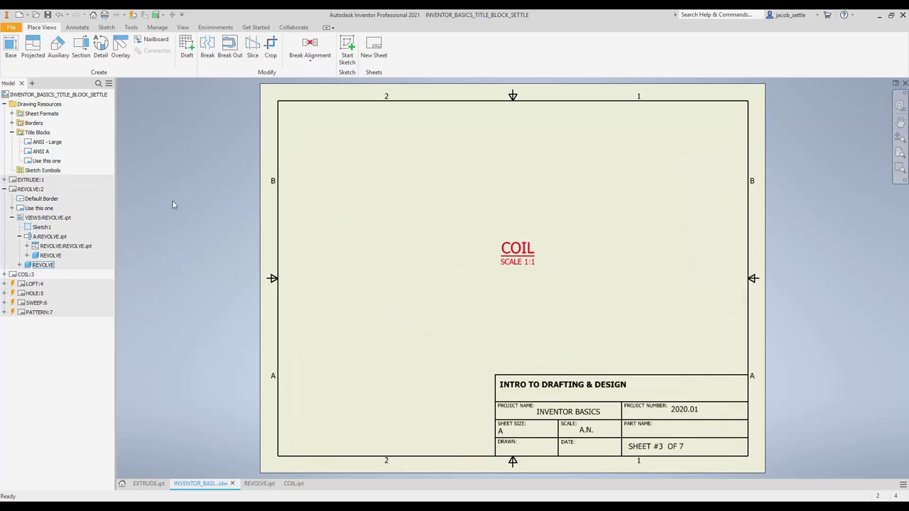
left_click(9, 54)
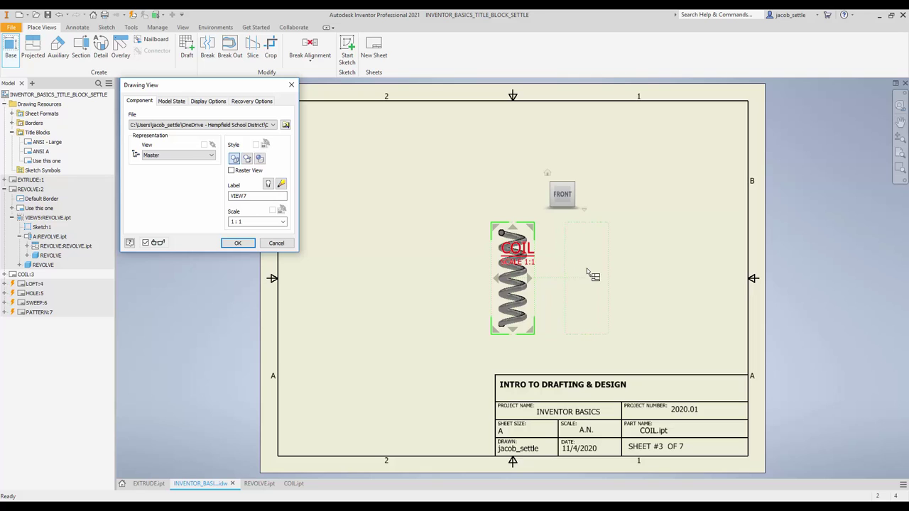
left_click(581, 275)
left_click(506, 177)
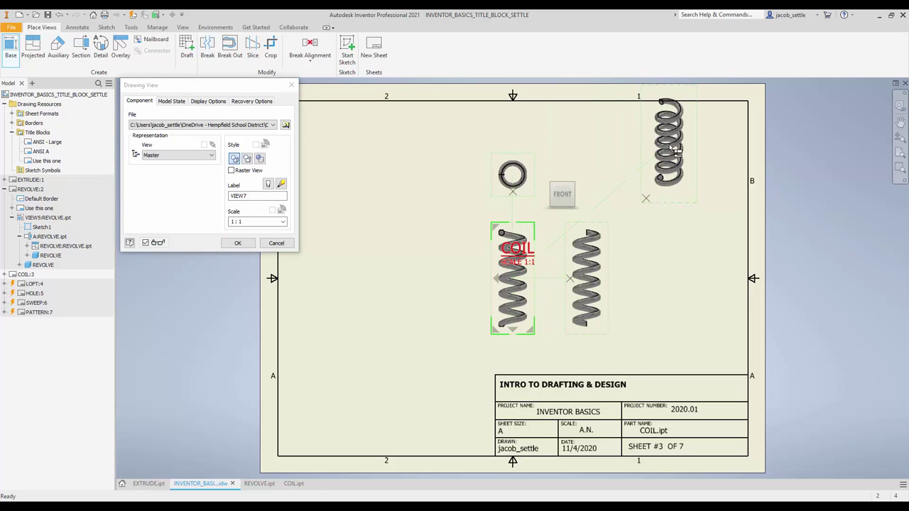
right_click(673, 149)
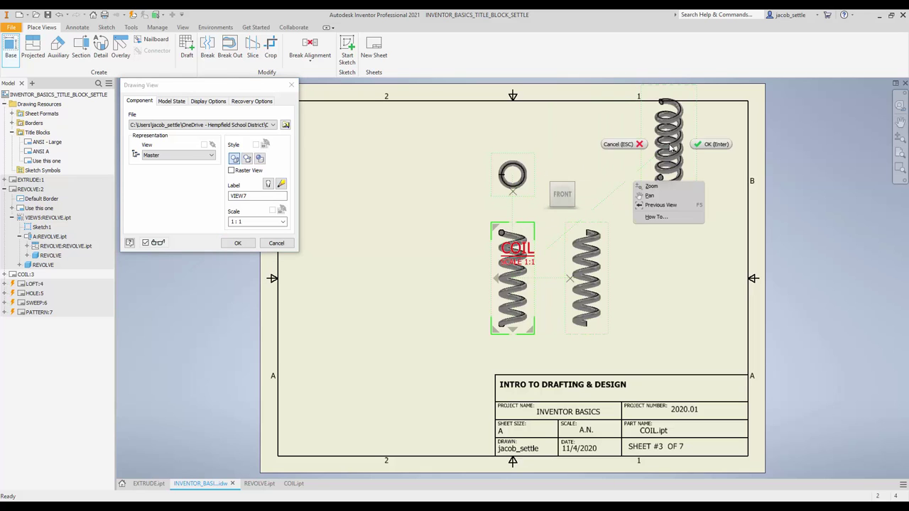
left_click(709, 145)
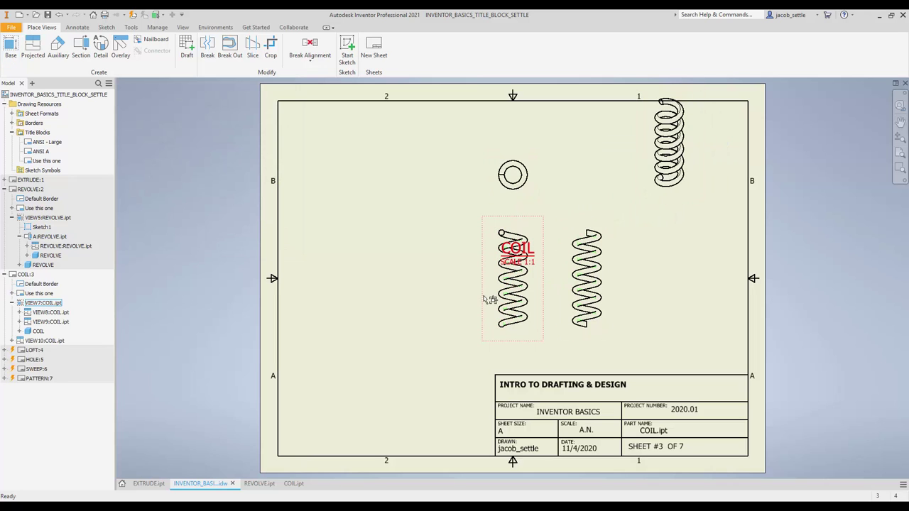
left_click_drag(490, 301, 362, 315)
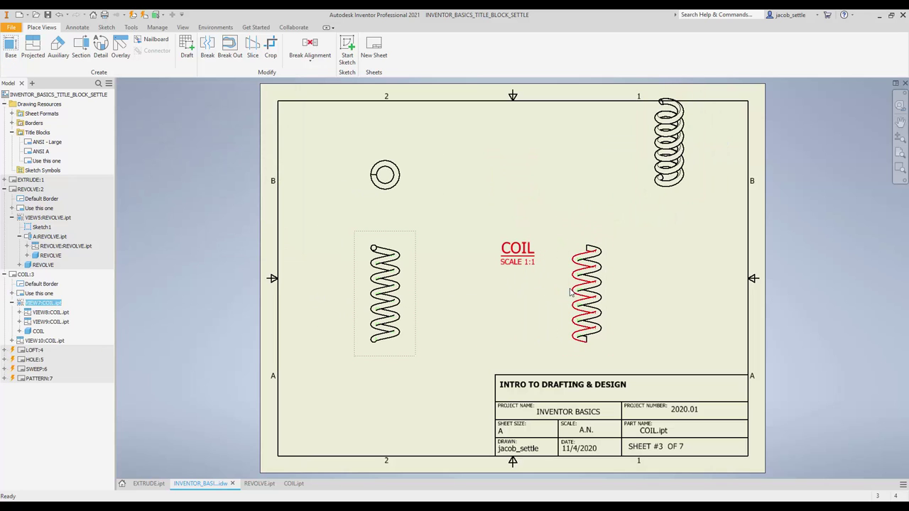
left_click_drag(556, 293, 440, 293)
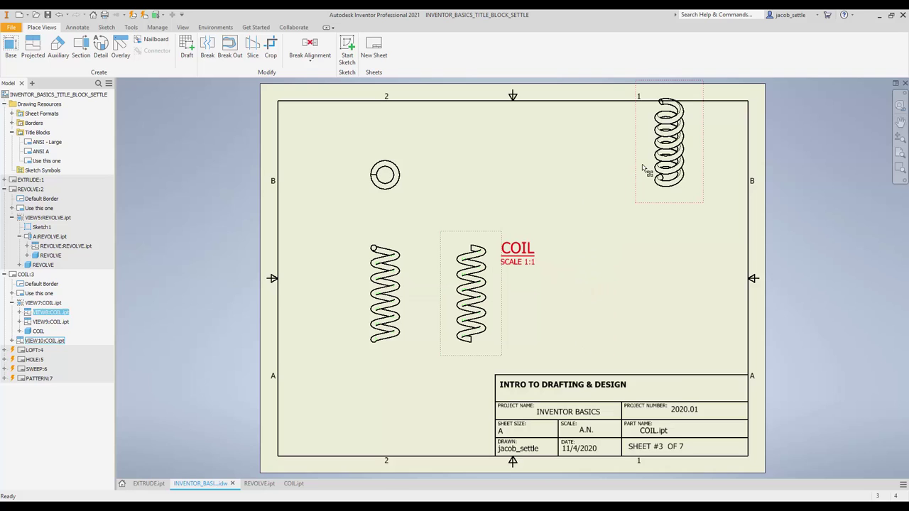
- Edit the isometric view to 1/2 scale with Shaded style and relabel it COIL
right_click(642, 169)
left_click(638, 205)
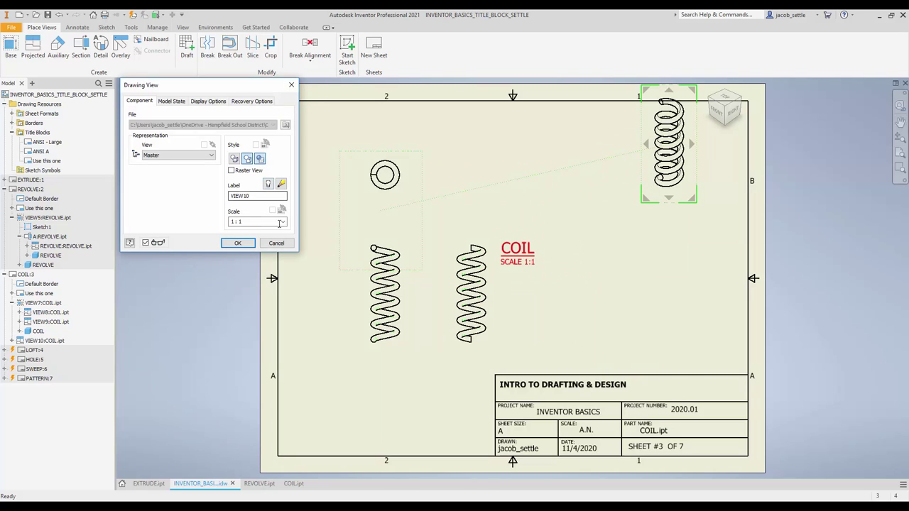
left_click(283, 221)
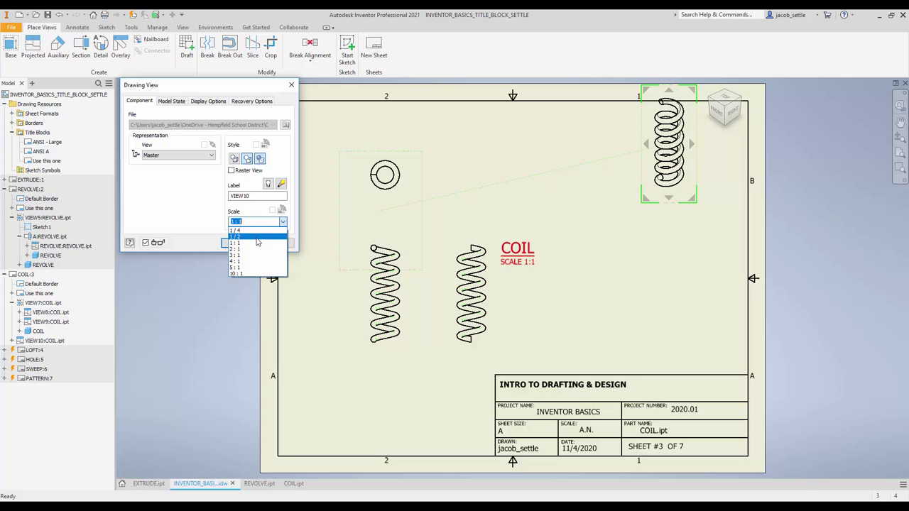
left_click(249, 233)
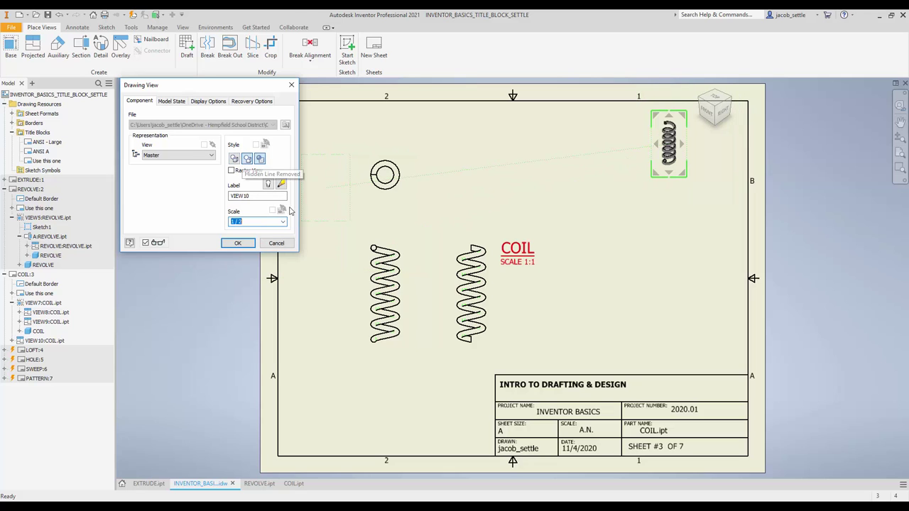
left_click(259, 159)
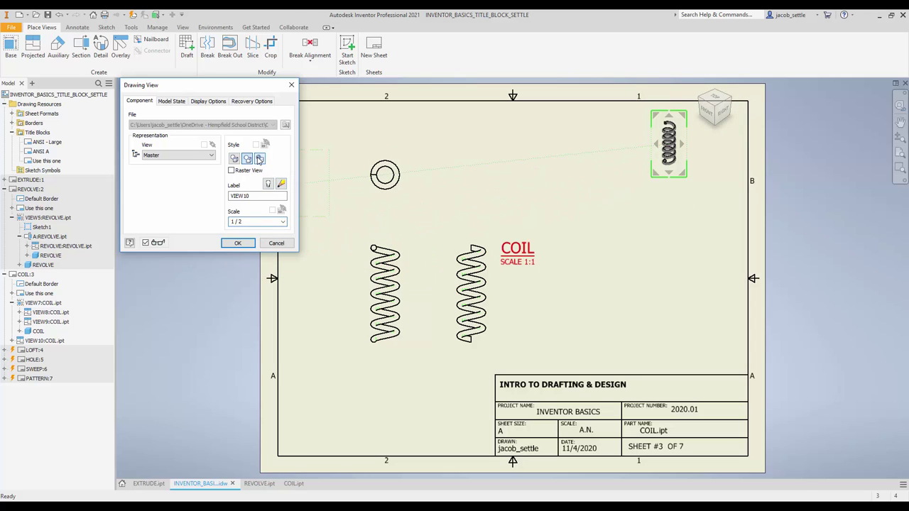
double_click(241, 197)
type("COIL")
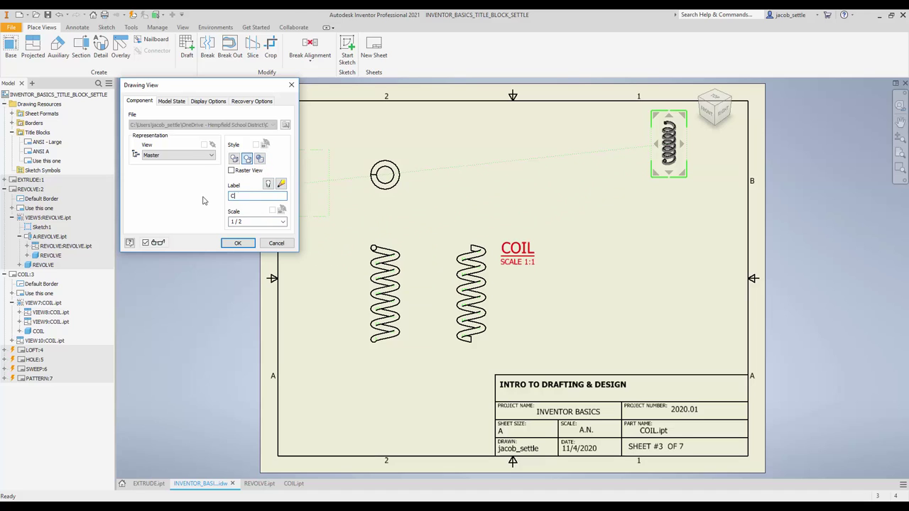
left_click(238, 243)
- Reopen the isometric view's settings and apply them so the COIL label displays
right_click(678, 186)
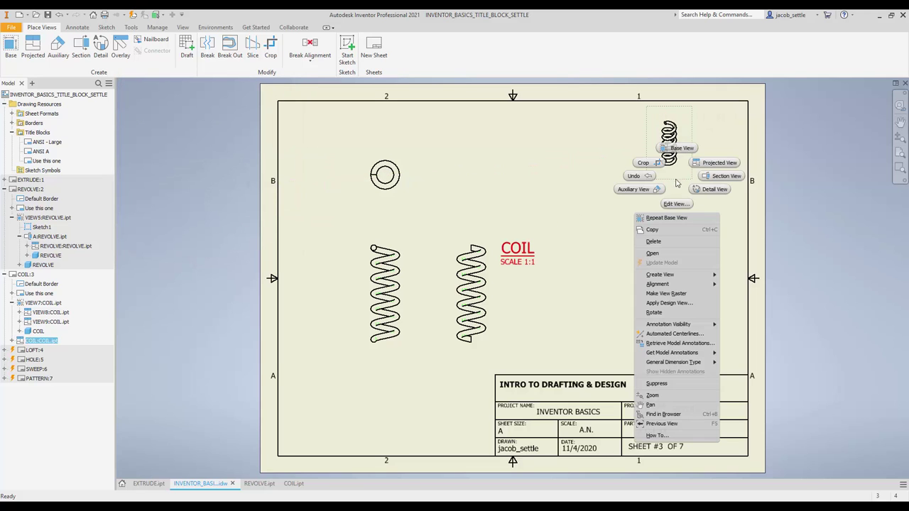
left_click(675, 205)
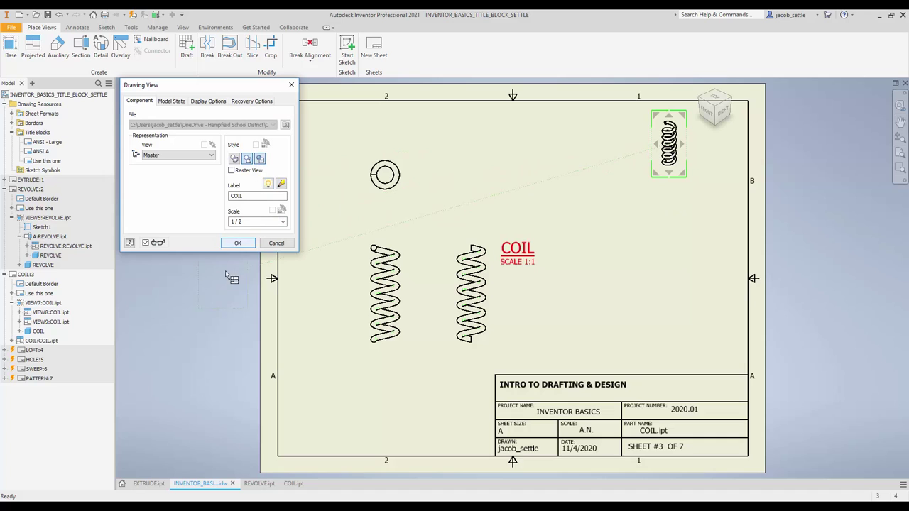
left_click(236, 243)
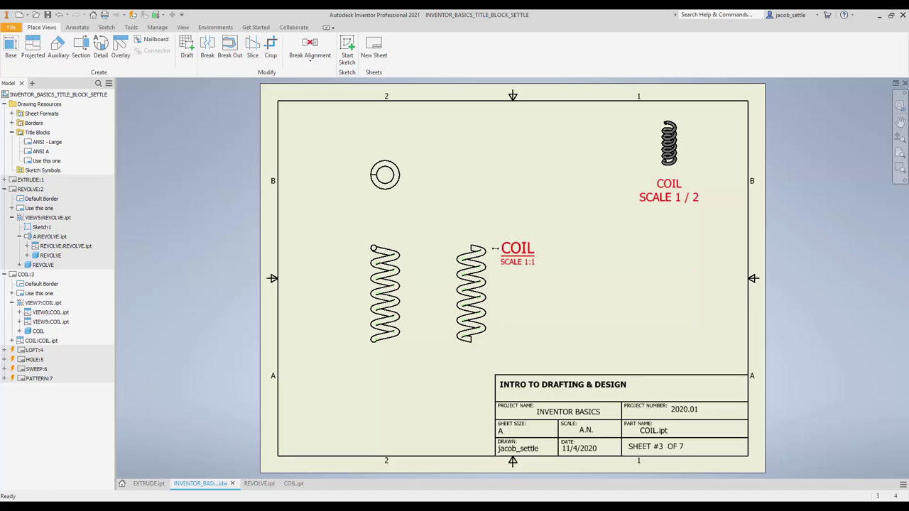
- Switch to the Annotate tab to bring up the annotation tools
left_click(77, 27)
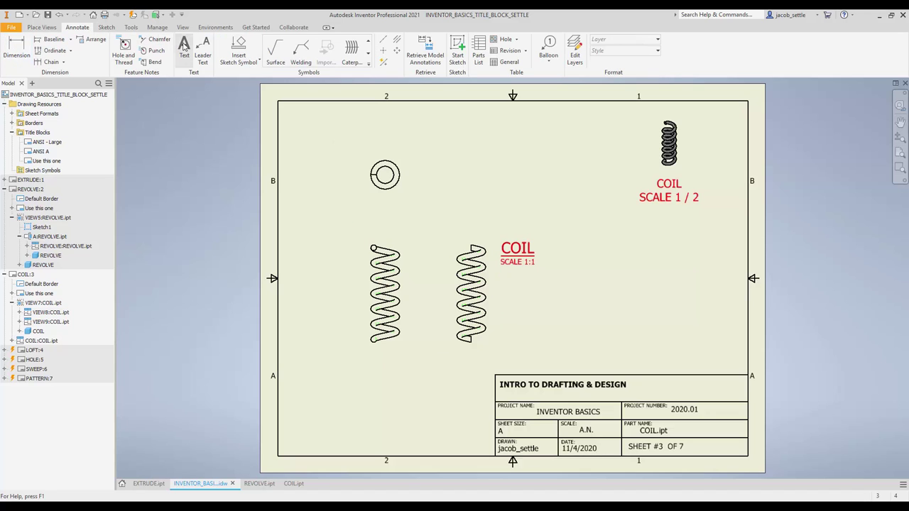